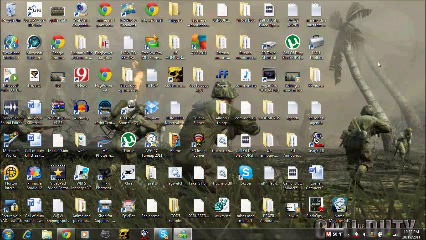
- Launch Sony Vegas Pro from its desktop shortcut and wait for the empty project
double_click(91, 27)
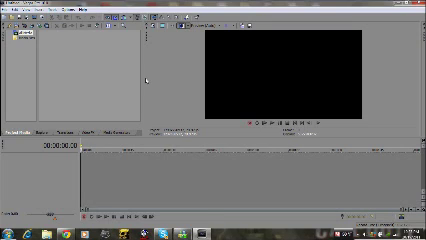
- Import the gameplay video file with Ctrl+O so it appears on the timeline
key("ctrl+o")
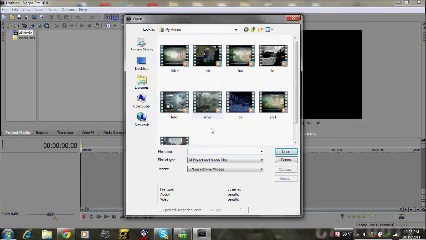
scroll(212, 128, "down", 2)
left_click(175, 125)
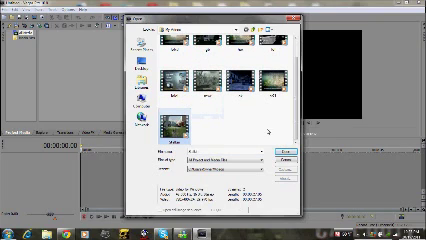
left_click(285, 151)
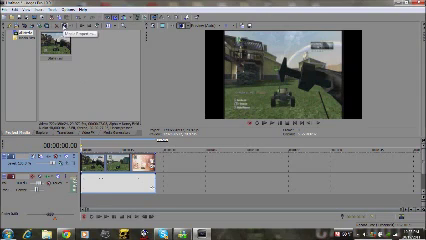
left_click(85, 44)
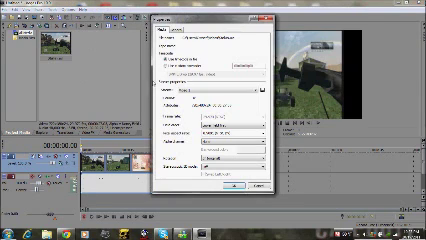
left_click(176, 30)
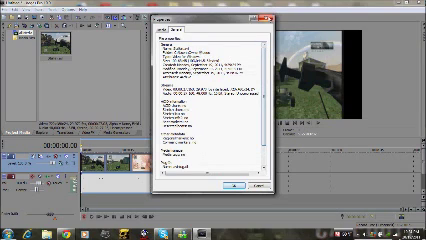
left_click(268, 18)
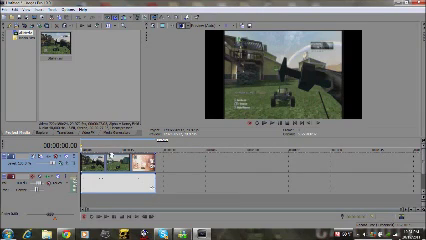
left_click(152, 168)
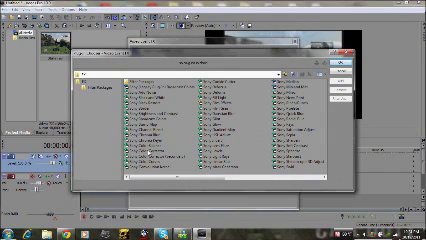
- Apply Sony Color Corrector and Color Curves to the gameplay clip through Event FX
left_click(145, 151)
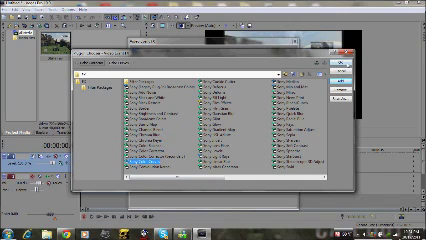
key("Return")
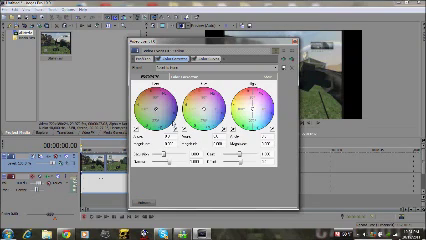
- Bend the Color Curves line into an S-shape, straighten it again, and close Video Event FX
left_click(206, 60)
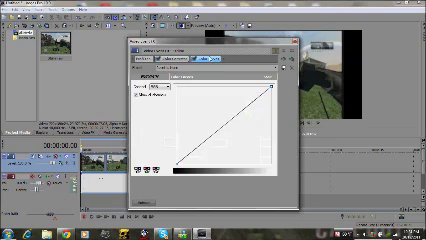
mouse_move(212, 44)
left_mouse_down()
mouse_move(382, 123)
mouse_move(300, 130)
mouse_move(161, 91)
mouse_move(141, 69)
mouse_move(110, 59)
left_mouse_up()
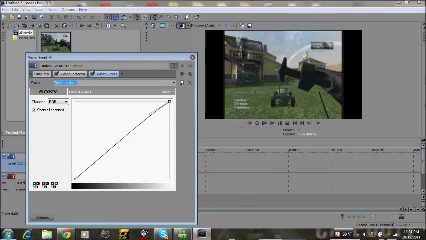
left_click_drag(118, 134, 100, 150)
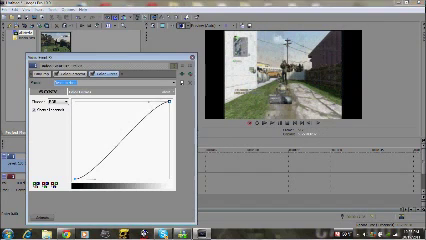
left_click_drag(162, 104, 153, 111)
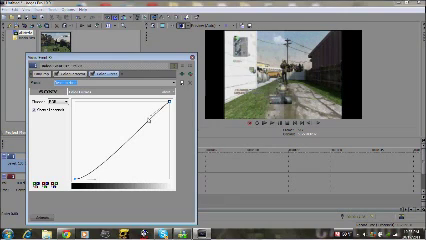
left_click_drag(80, 174, 76, 180)
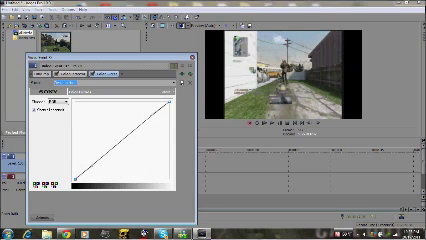
left_click(192, 58)
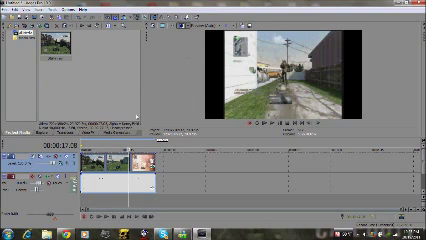
- Open the Video Event Pan/Crop window for the gameplay clip's event
left_click(118, 131)
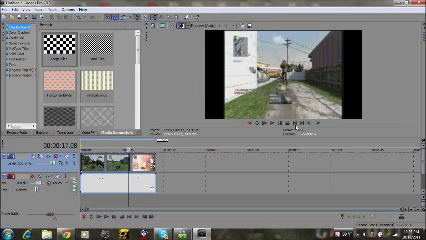
left_click(155, 162)
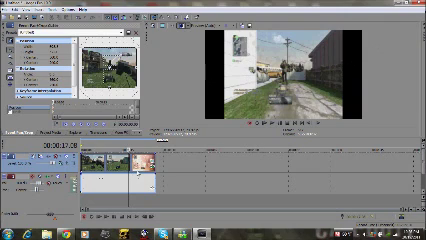
- Apply Match Output Aspect from the Pan/Crop preview's context menu
right_click(143, 168)
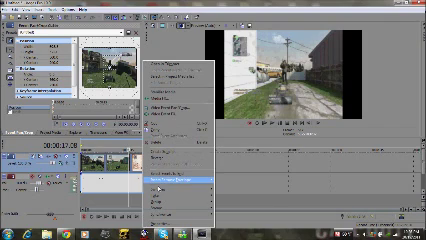
mouse_move(170, 187)
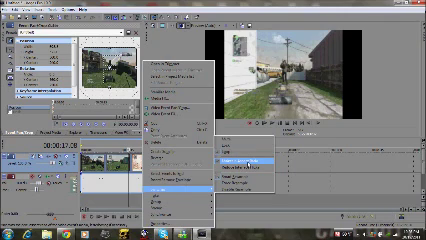
left_click(244, 159)
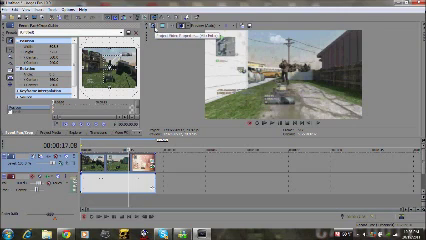
- Choose a preset Template in the project Properties dialog
left_click(153, 35)
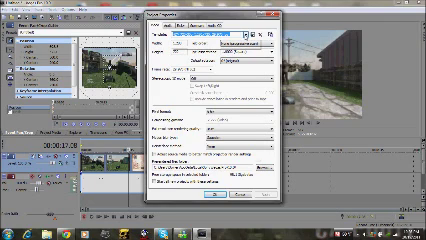
left_click(254, 35)
key("Return")
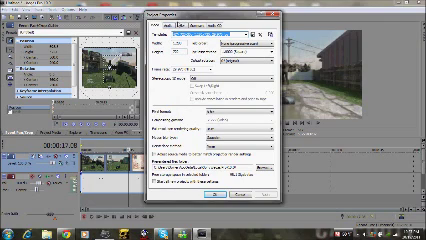
- Review the Audio, Ruler, Summary and Audio CD tabs, then accept with OK
left_click(166, 25)
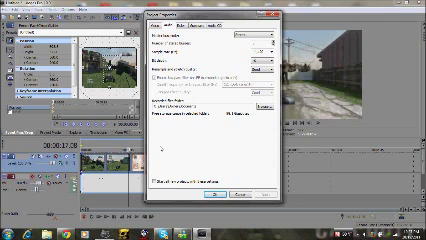
left_click(183, 26)
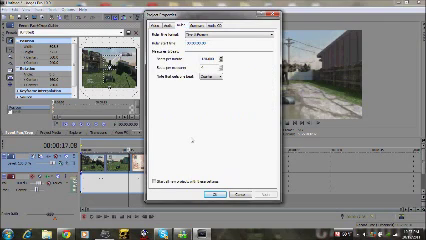
left_click(199, 26)
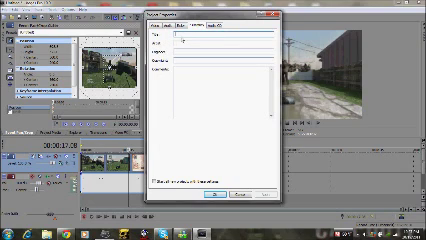
left_click(215, 26)
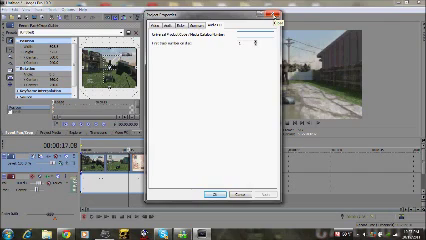
left_click(275, 16)
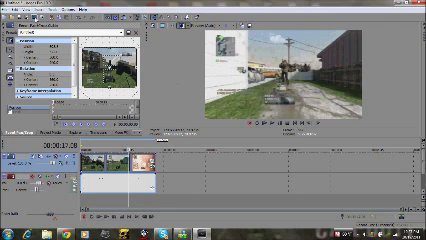
key("ctrl+shift+r")
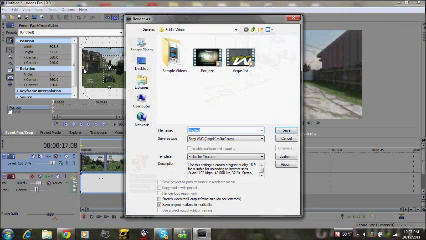
left_click(262, 138)
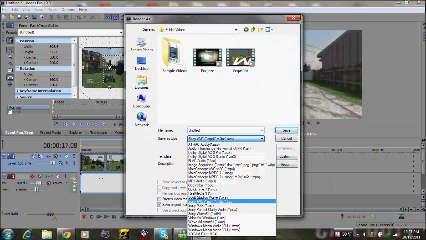
left_click(230, 201)
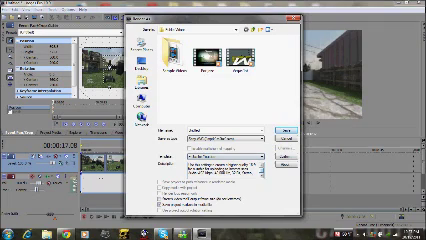
triple_click(215, 168)
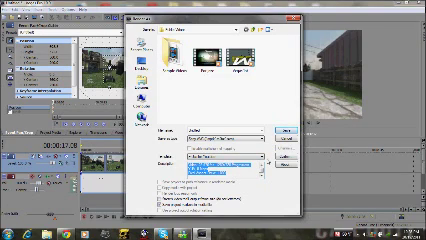
scroll(262, 172, "down", 1)
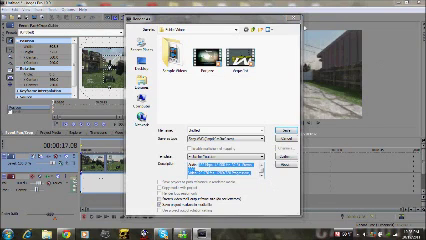
key("Return")
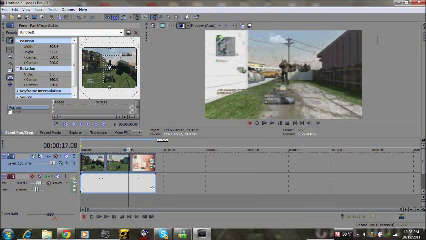